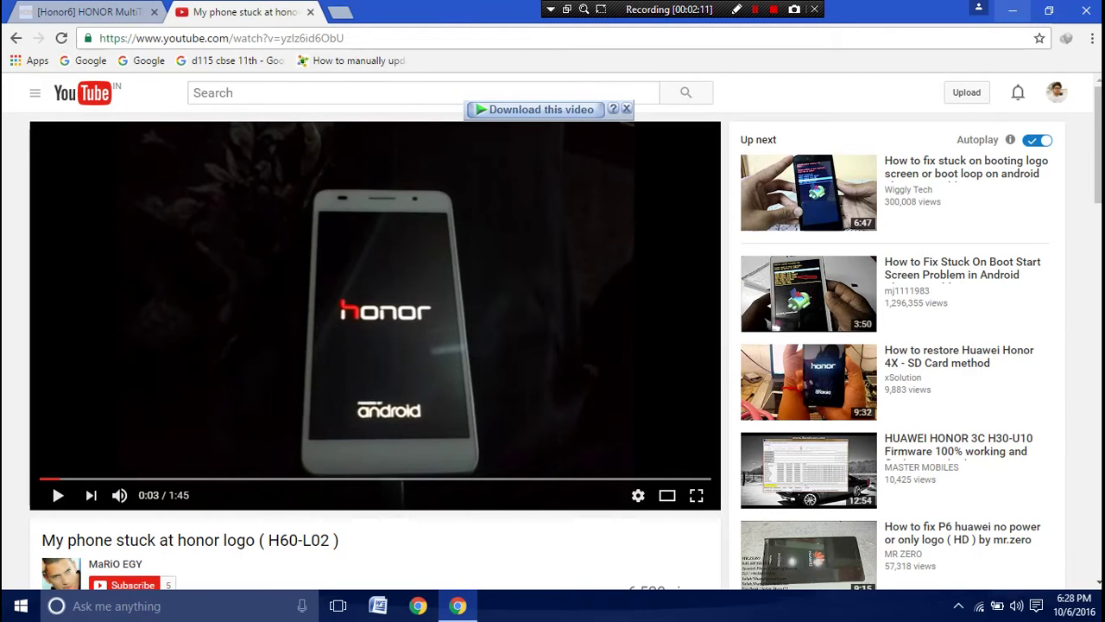
Switch from the YouTube video to the xda-developers HONOR MultiTool thread tab.
left_click(52, 12)
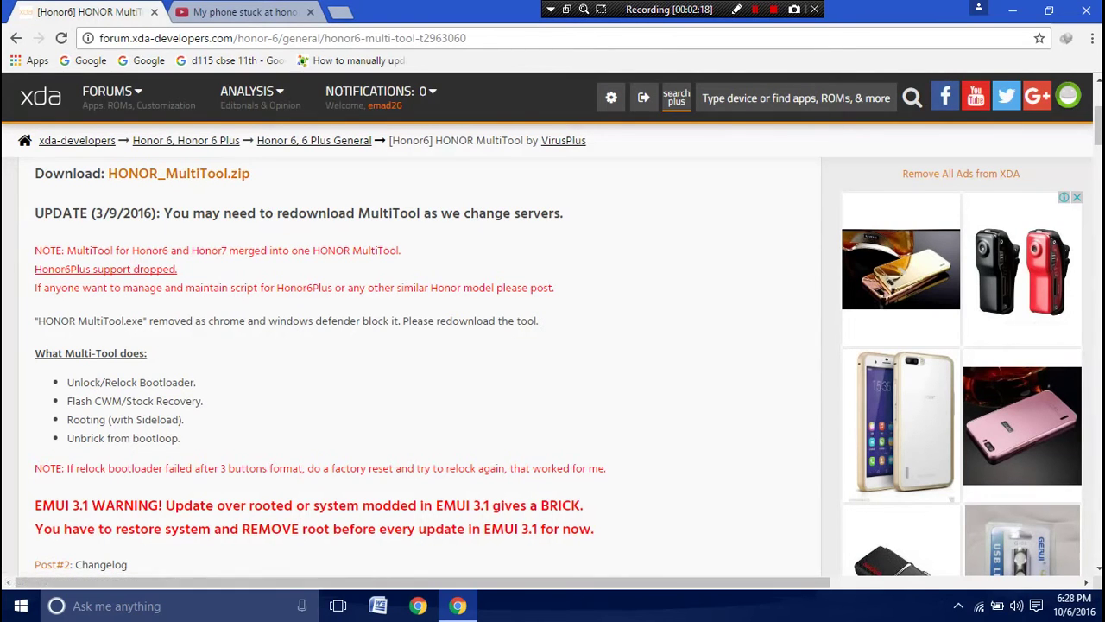
Minimize Chrome, open the HONOR_MultiTool desktop folder and launch HONOR MultiTool.
left_click(457, 606)
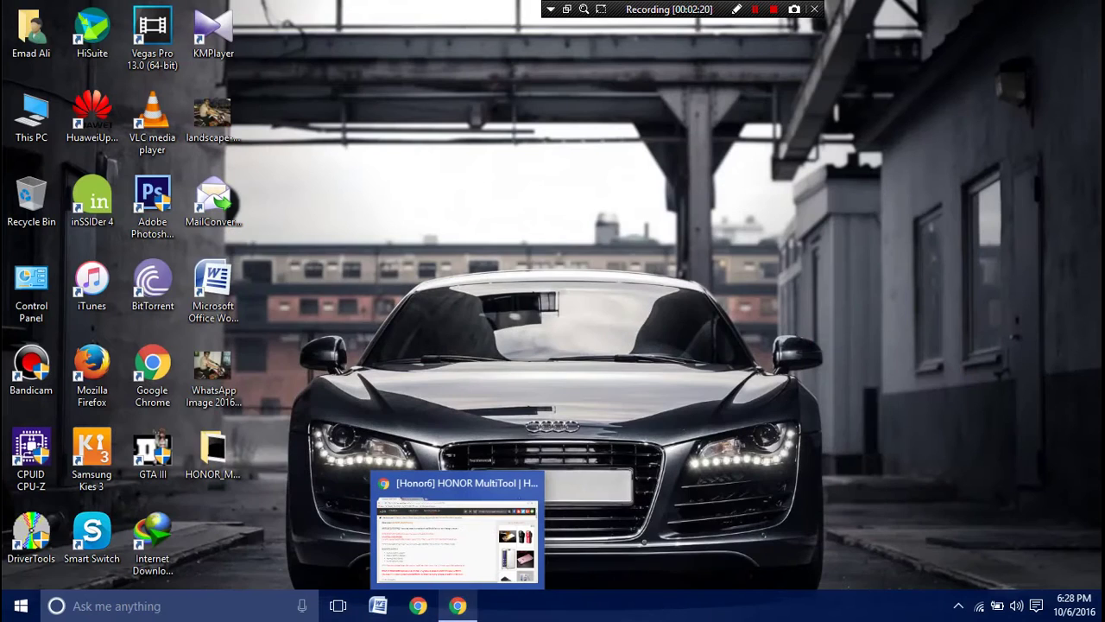
double_click(214, 454)
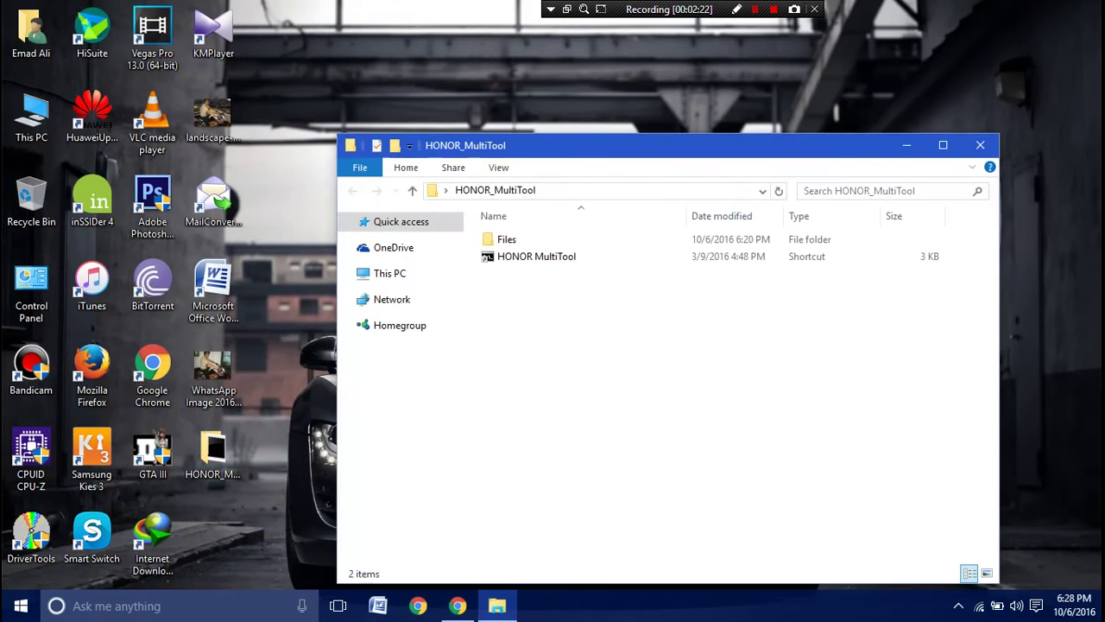
double_click(536, 256)
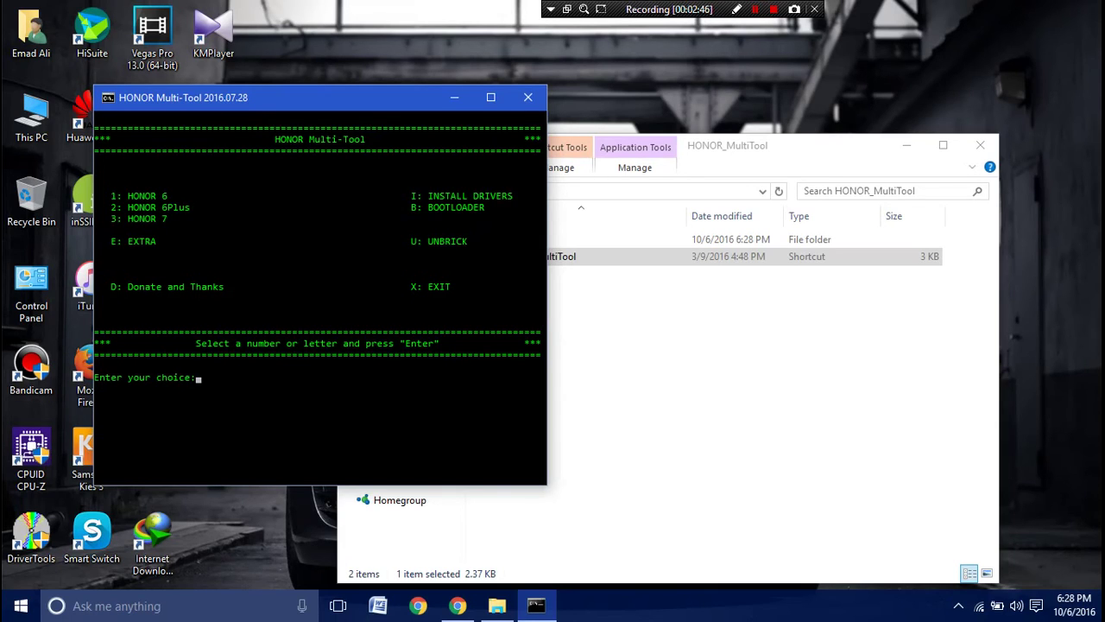
Choose U for the Unbrick Your Device menu and move the console window right.
type("u")
key("Return")
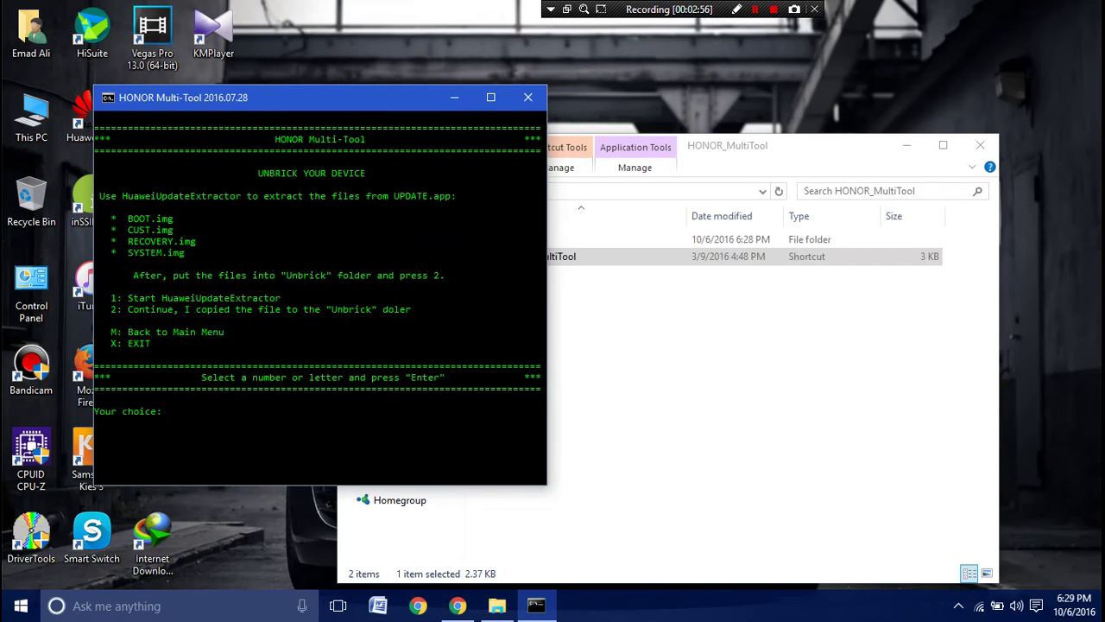
left_click_drag(372, 105, 582, 105)
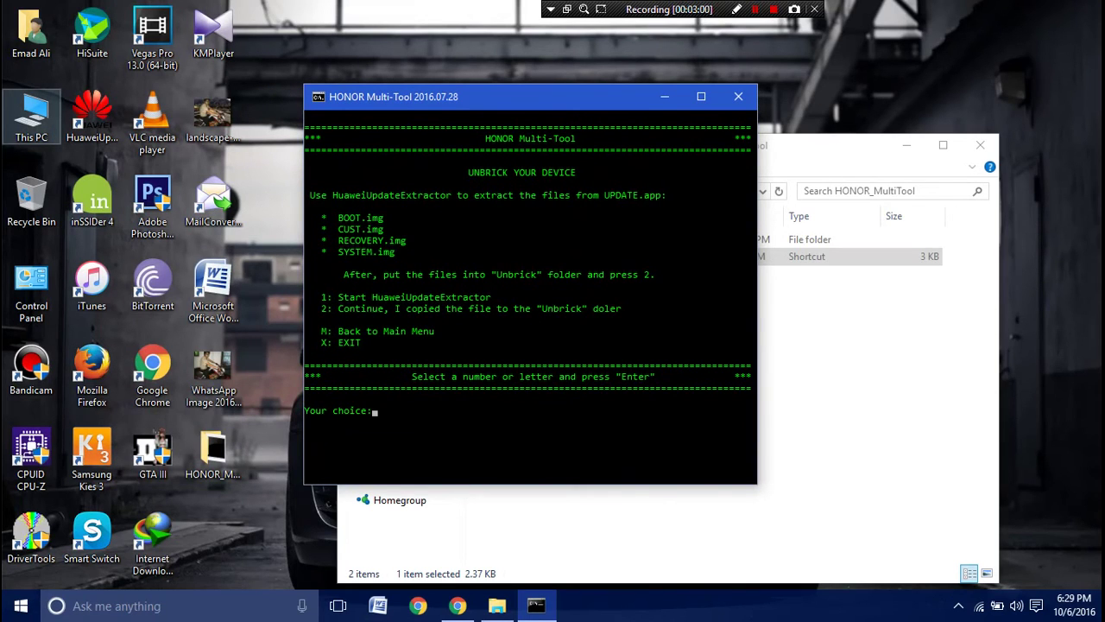
double_click(31, 117)
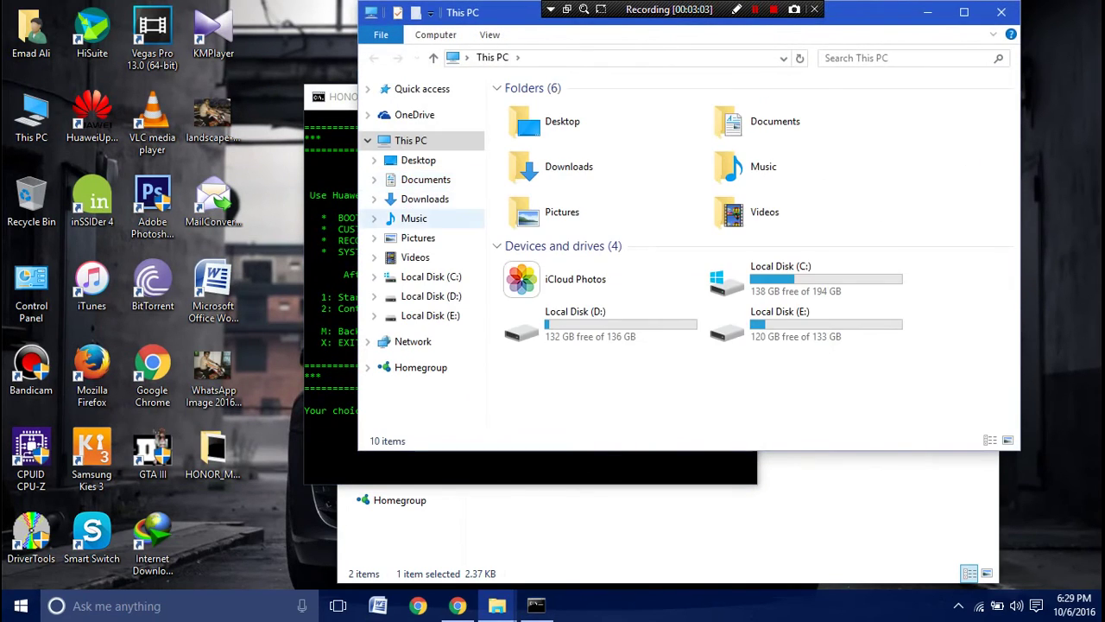
left_click(425, 199)
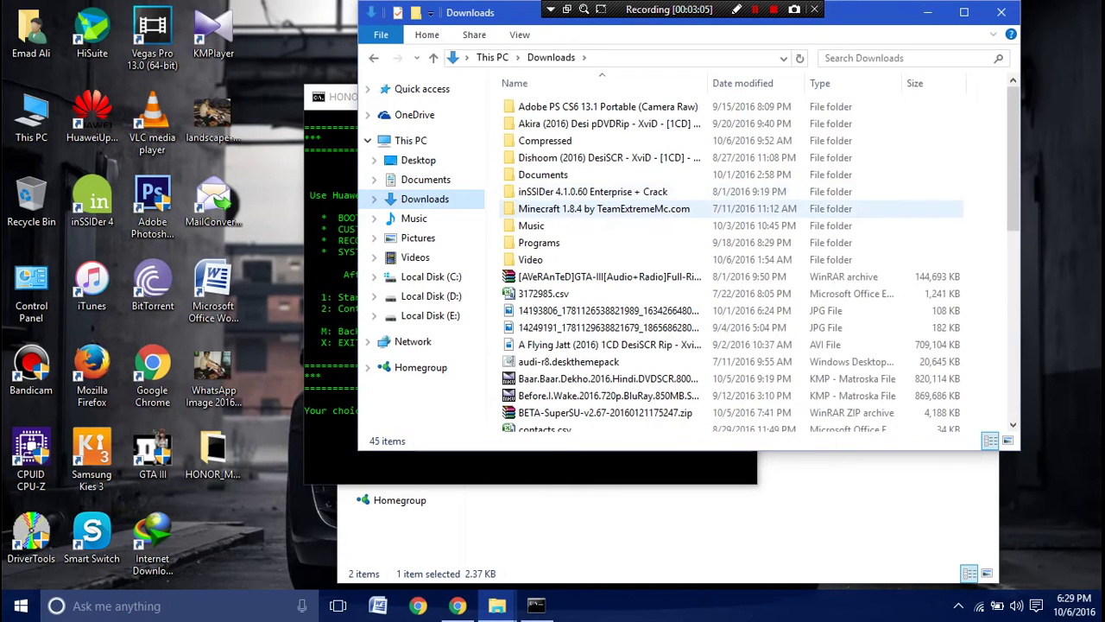
double_click(545, 140)
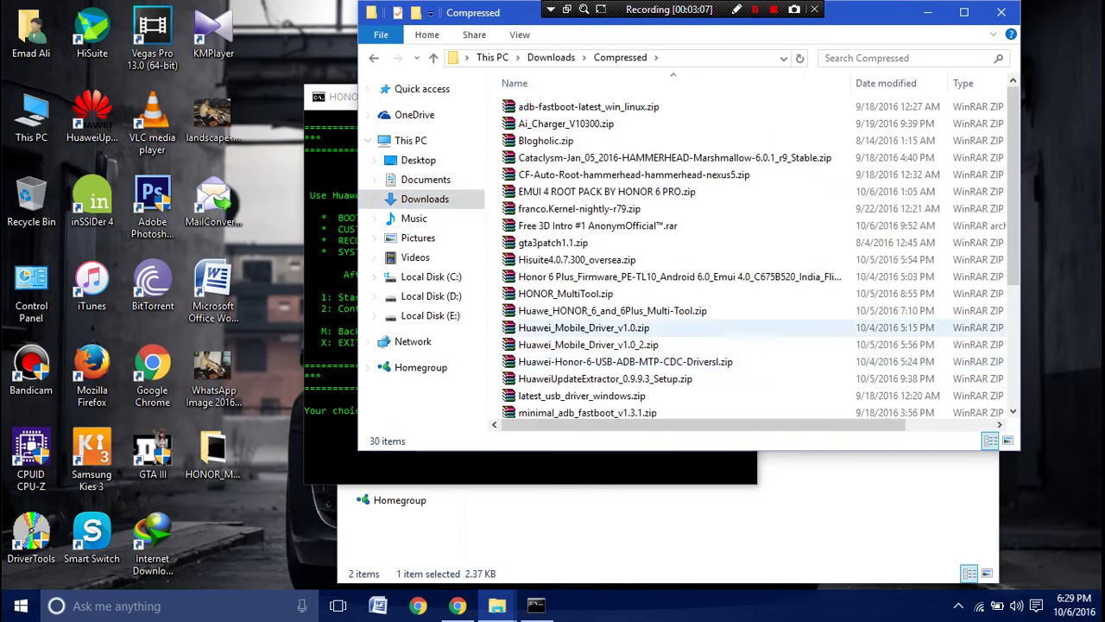
left_click(605, 276)
key("Return")
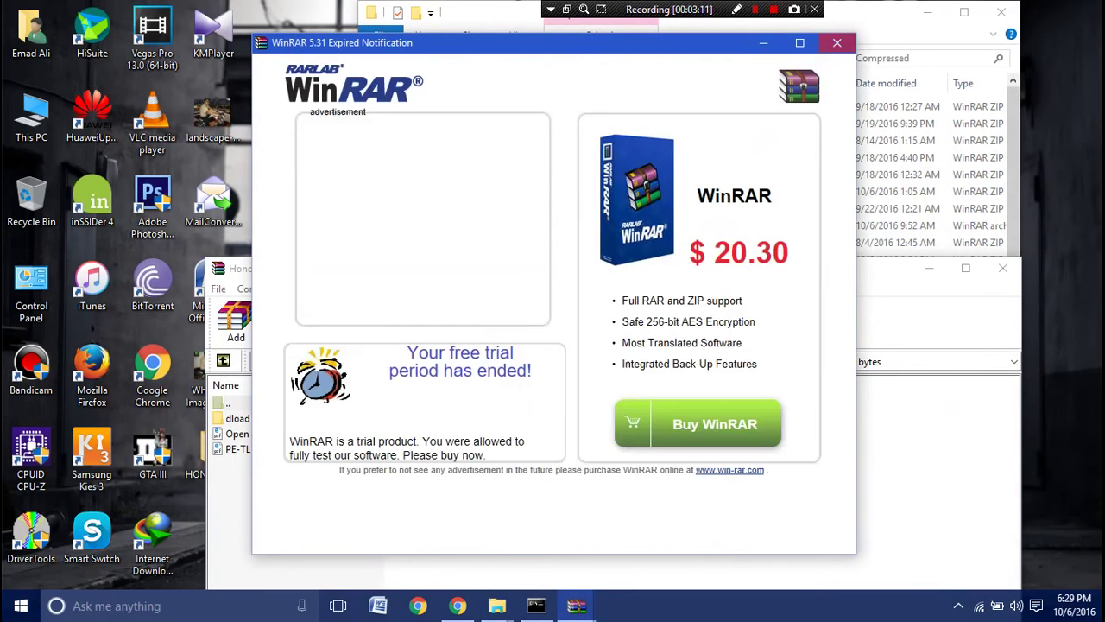
key("Escape")
key("Down")
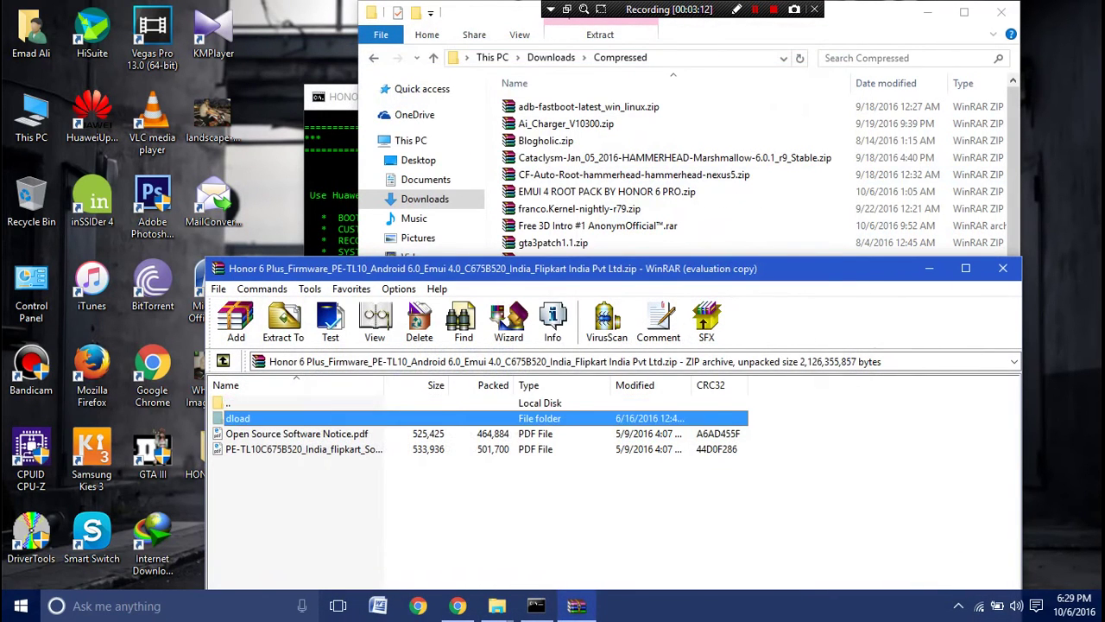
key("Return")
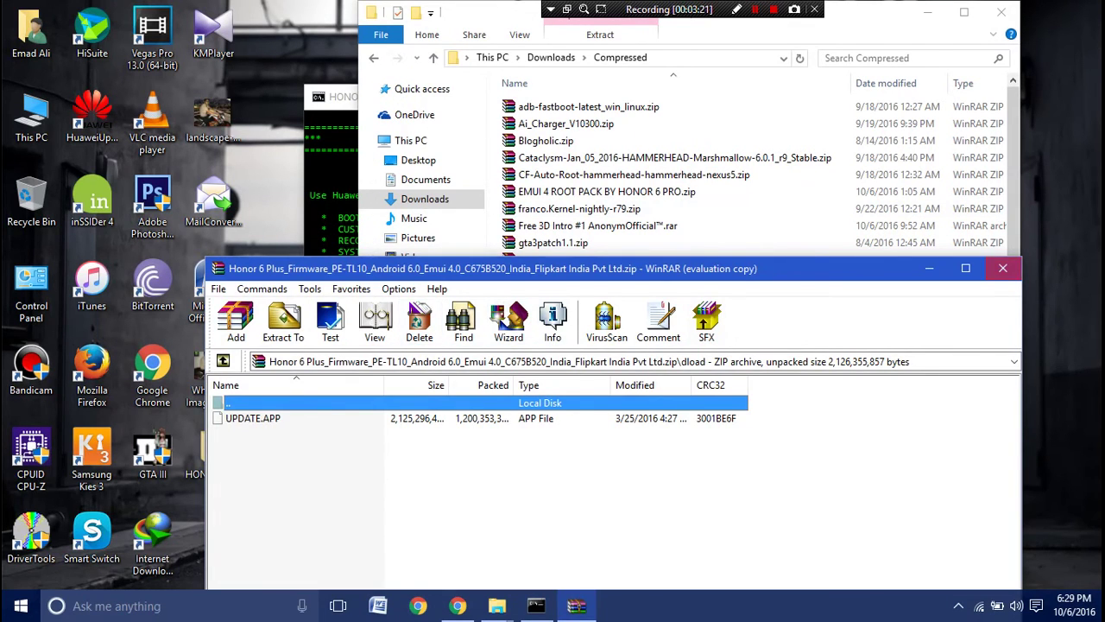
left_click(1002, 267)
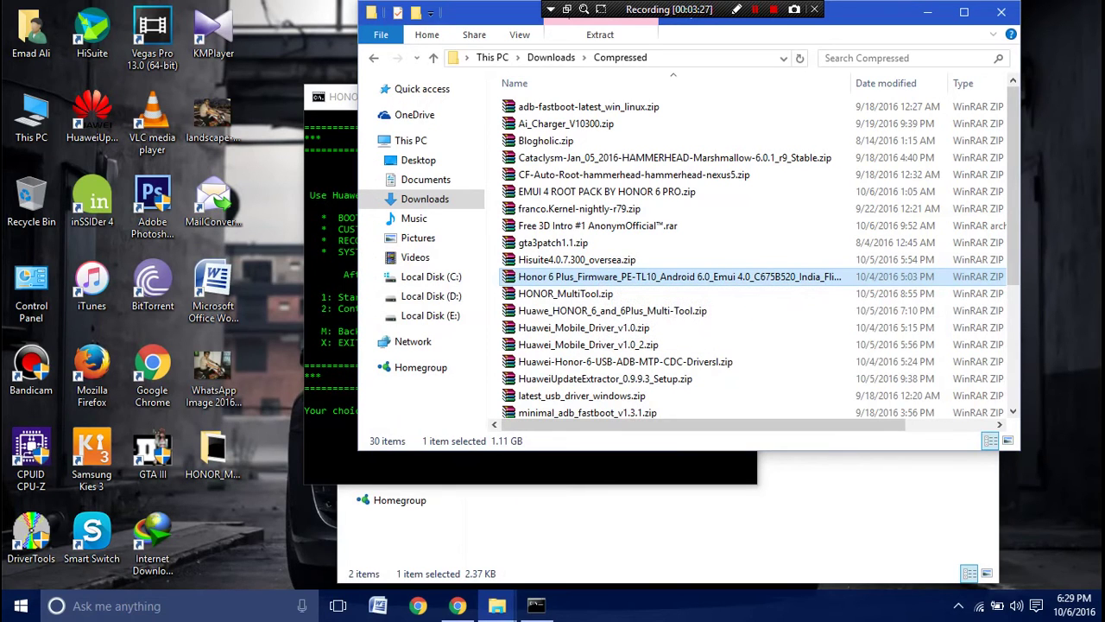
left_click(1001, 11)
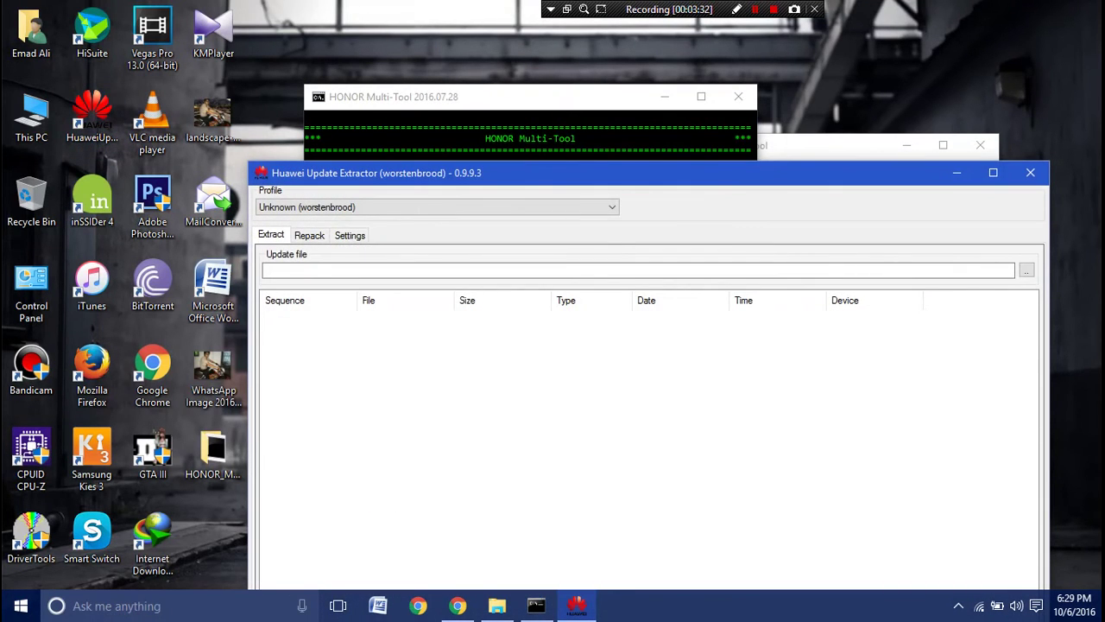
key("alt+Down")
key("Down")
key("Down")
key("Down")
key("Down")
key("Down")
key("Down")
key("Down")
key("Down")
key("Down")
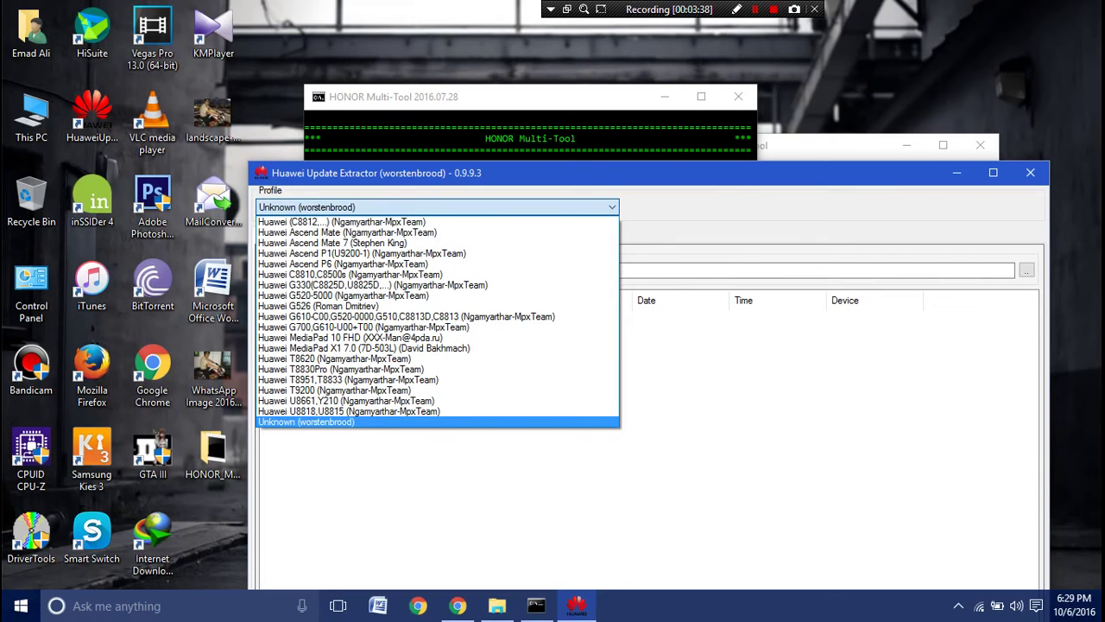
key("Return")
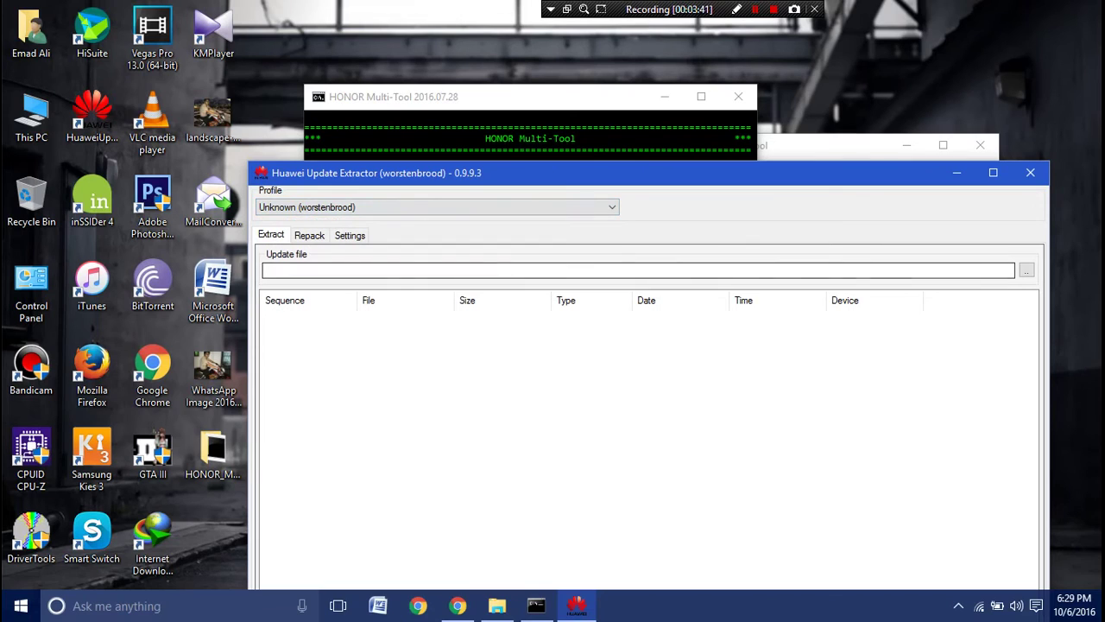
left_click(1026, 271)
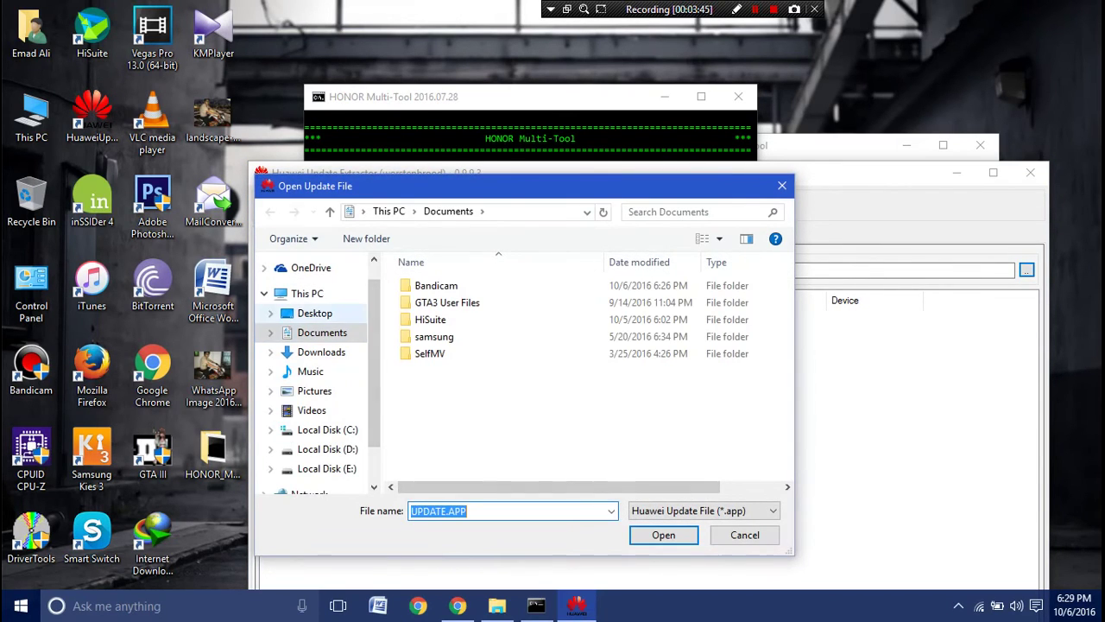
left_click(314, 312)
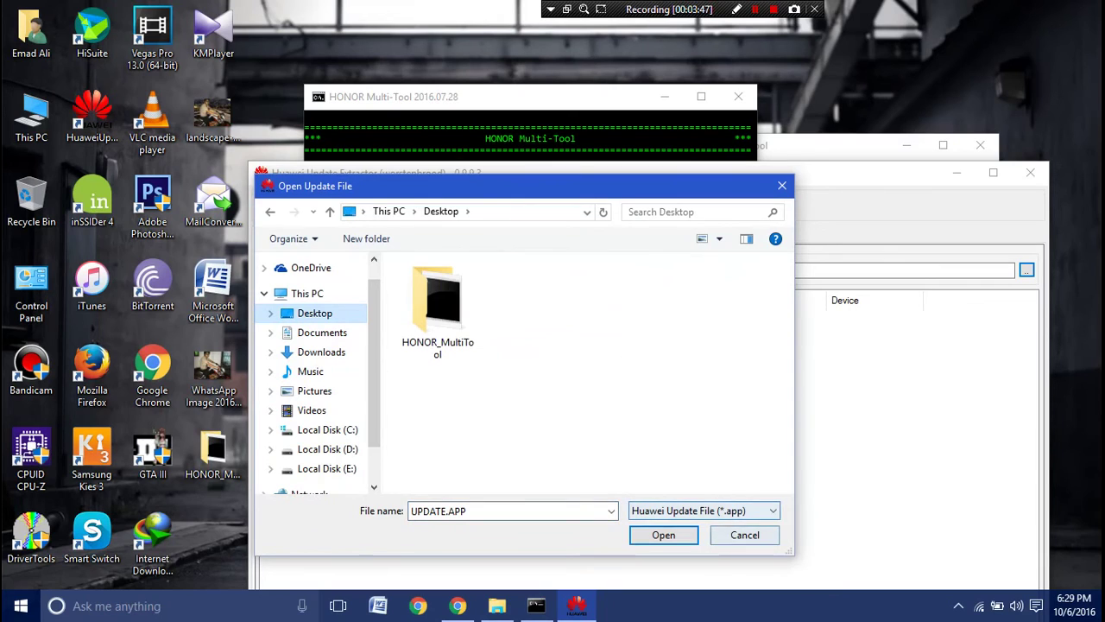
key("Escape")
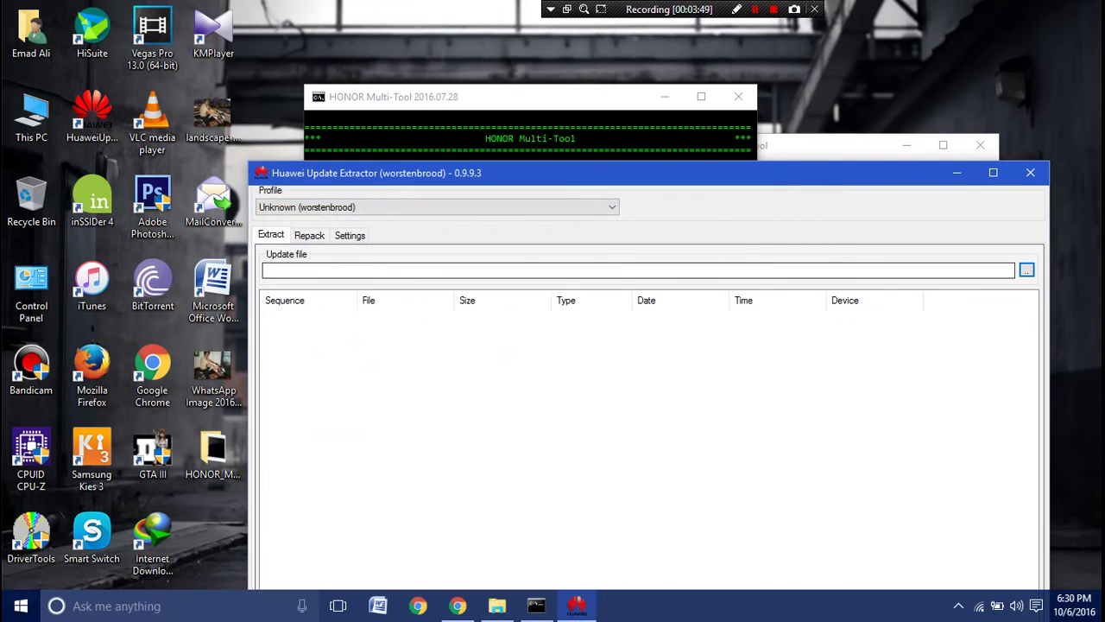
key("alt+Tab")
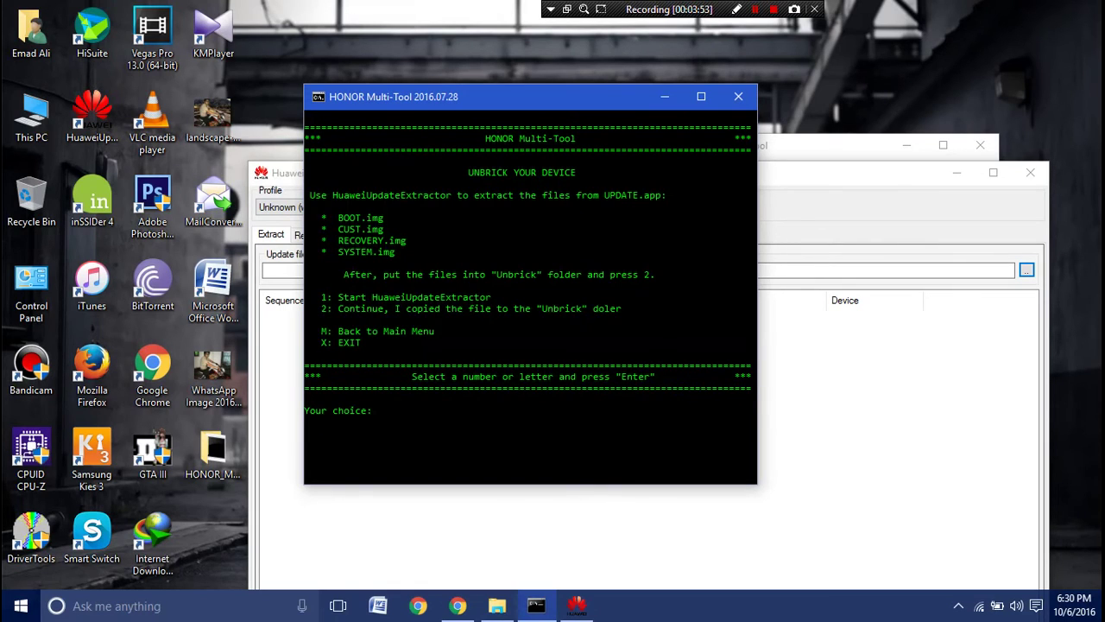
key("alt+Tab")
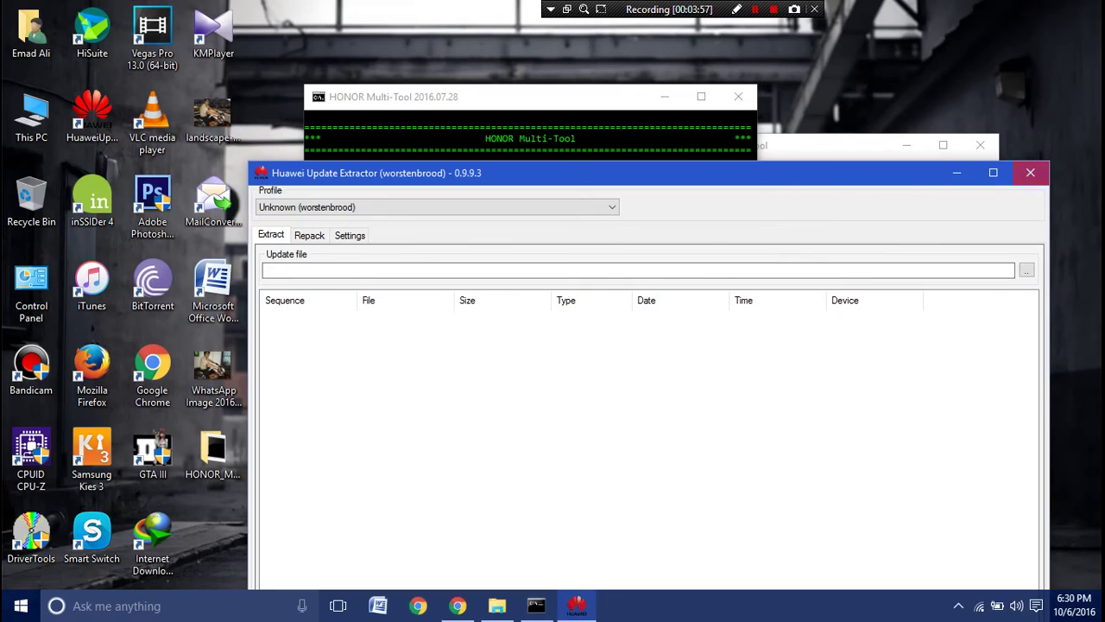
key("alt+F4")
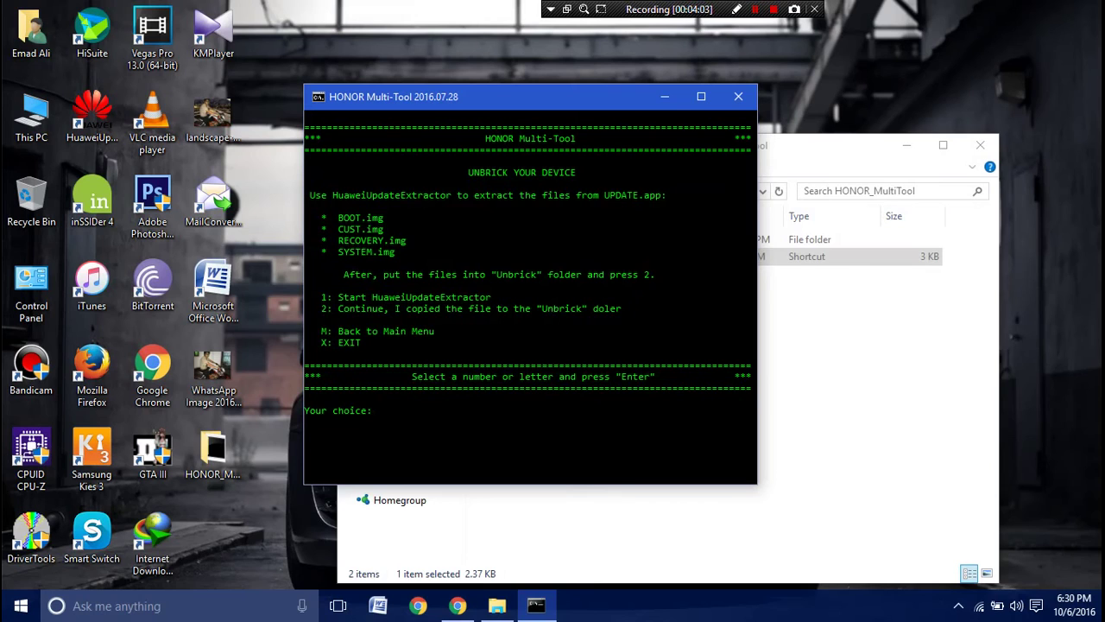
Open the Files\Unbrick folder in the HONOR_MultiTool Explorer window.
key("alt+Tab")
key("Up")
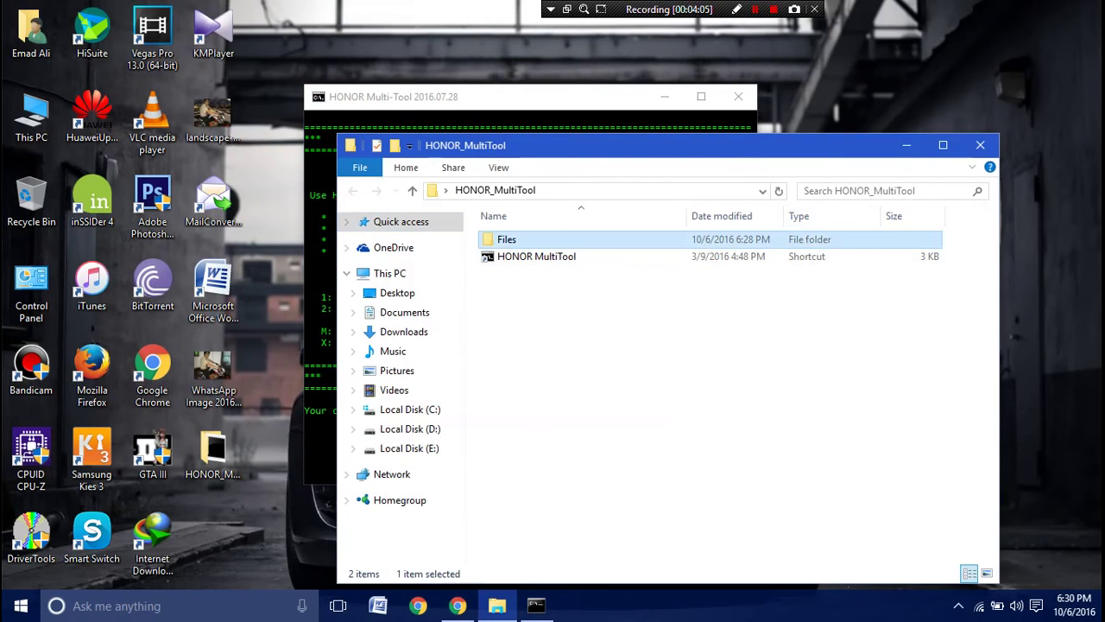
key("Return")
key("Down")
key("Down")
key("Down")
key("Up")
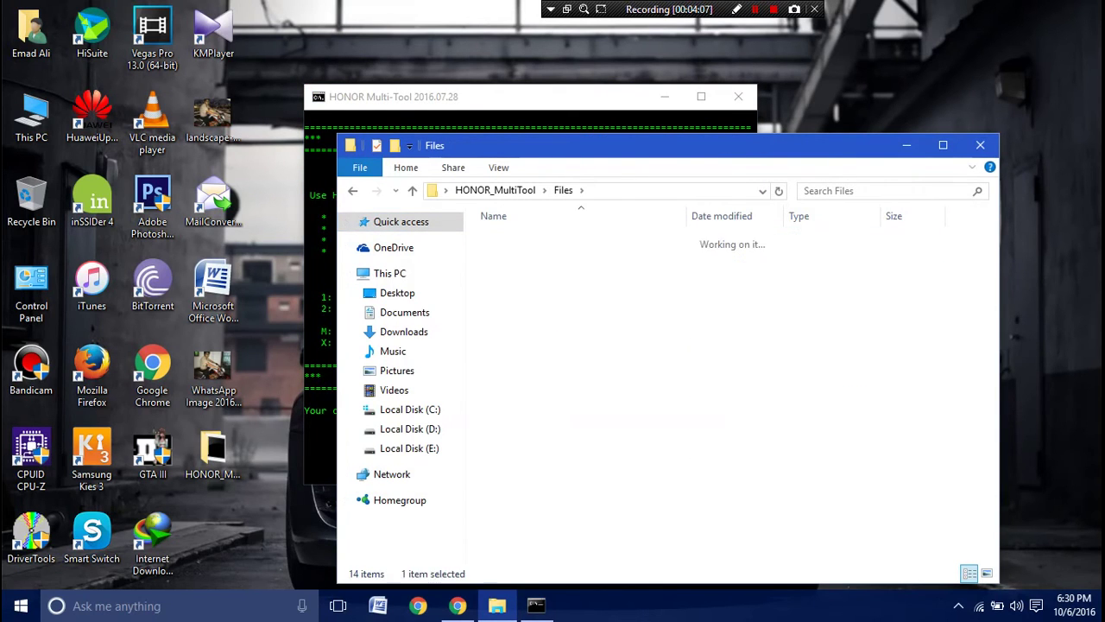
key("Return")
Go back up and reopen Files\Unbrick to confirm it's empty, then return to the console.
left_click(214, 458)
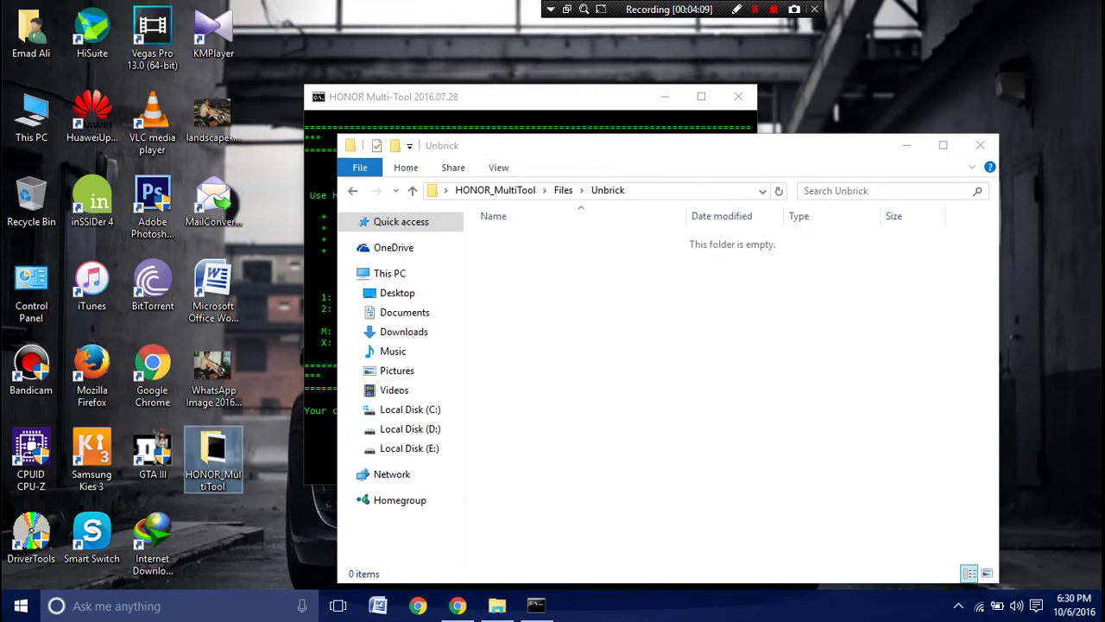
left_click(494, 189)
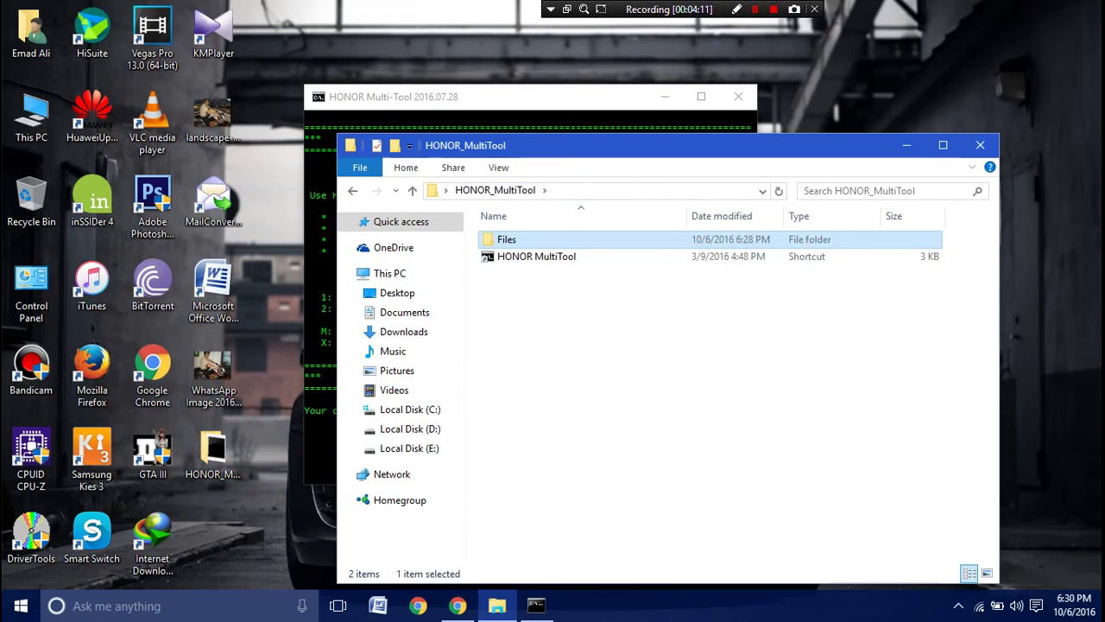
key("Return")
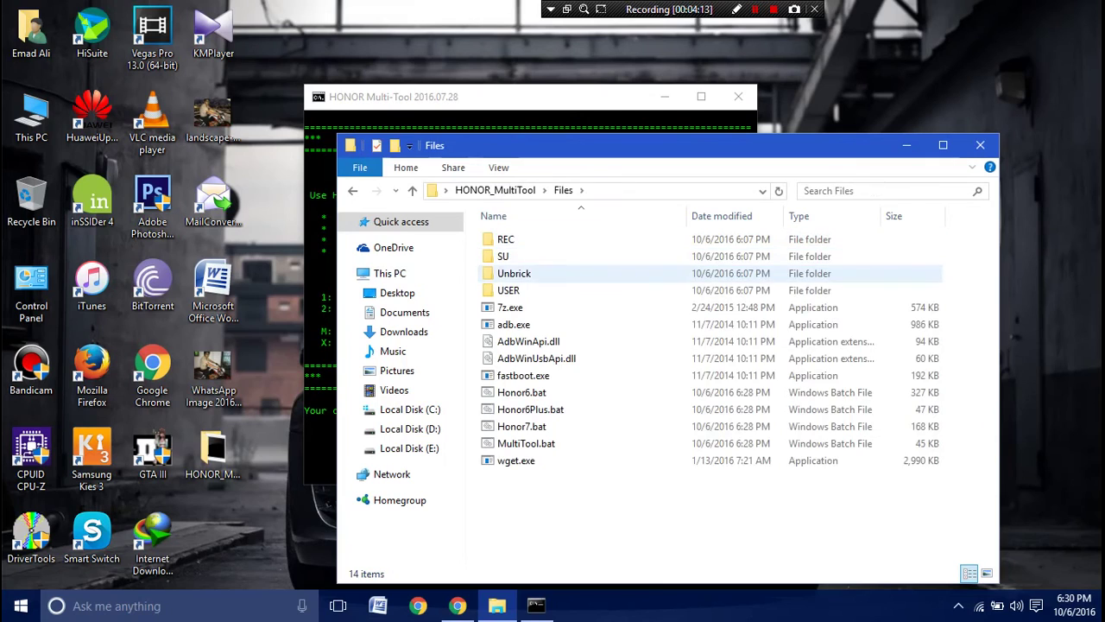
key("Return")
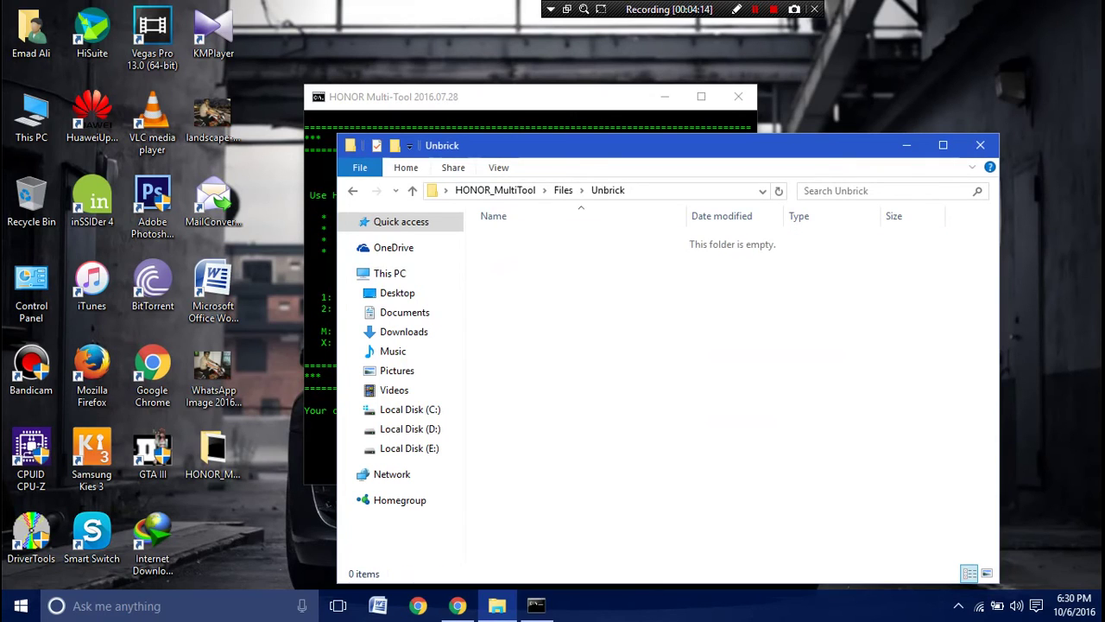
key("alt+Tab")
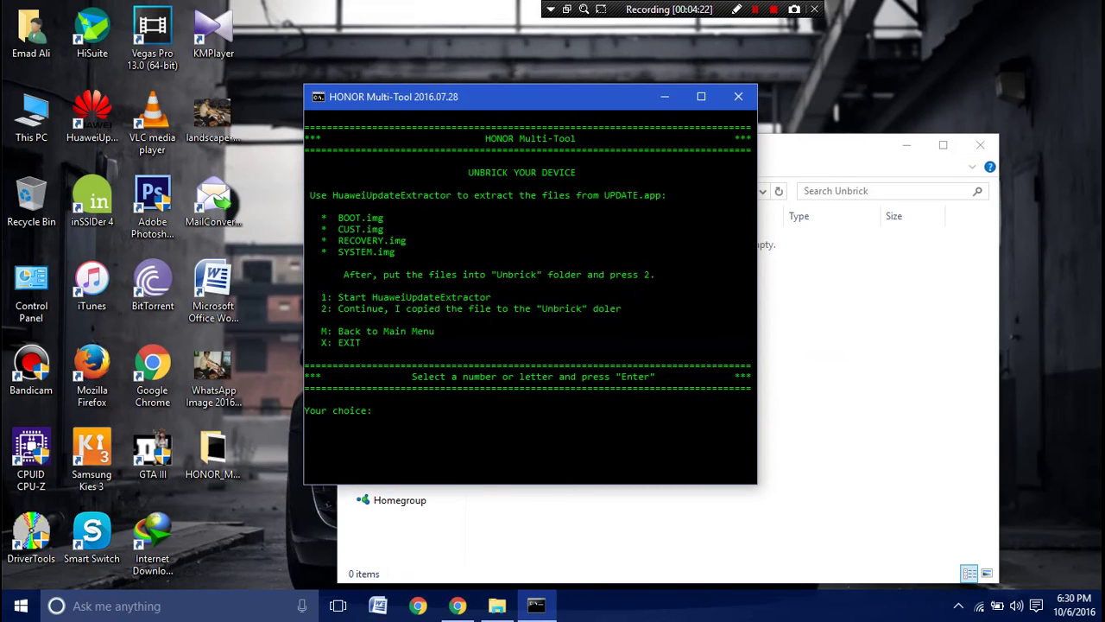
Enter option 2 to continue the unbrick with the copied image files.
type("2")
key("Return")
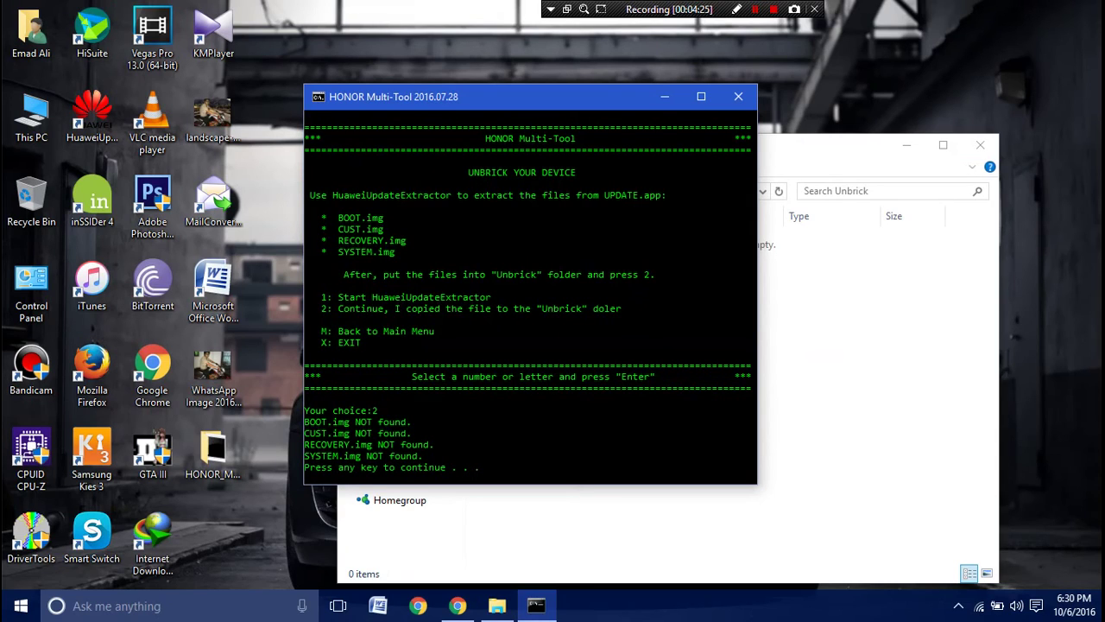